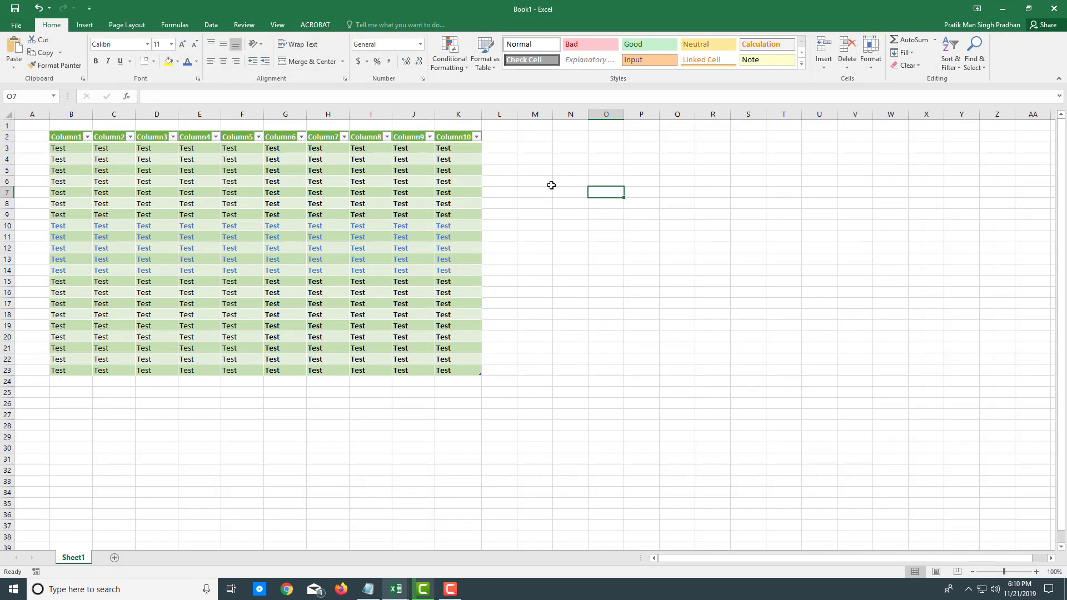
# Show the Acrobat ribbon commands and select empty cell N9
pyautogui.click(300, 25)
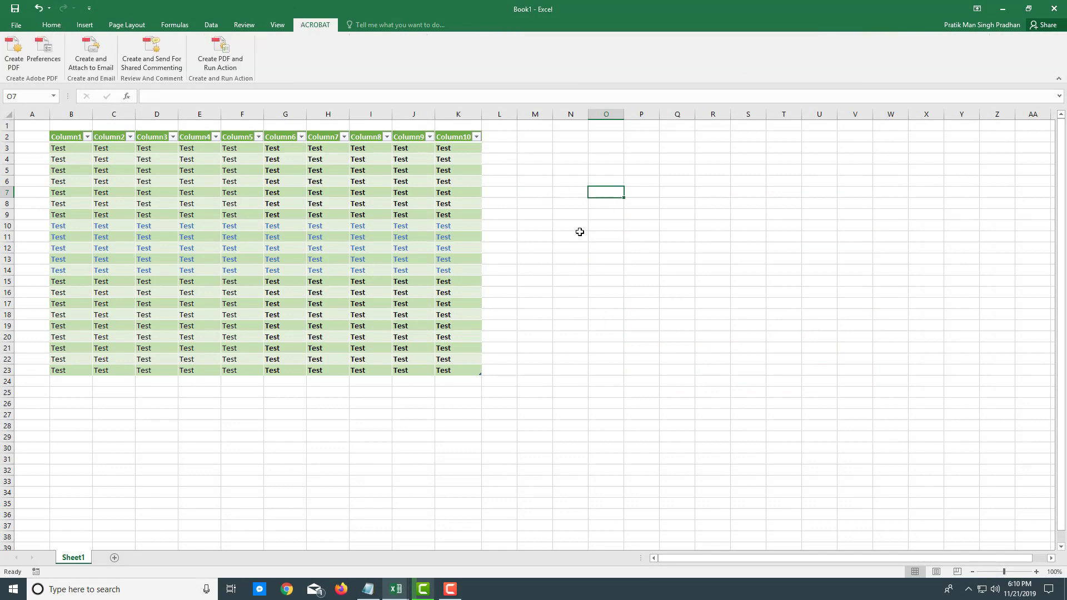
pyautogui.click(575, 215)
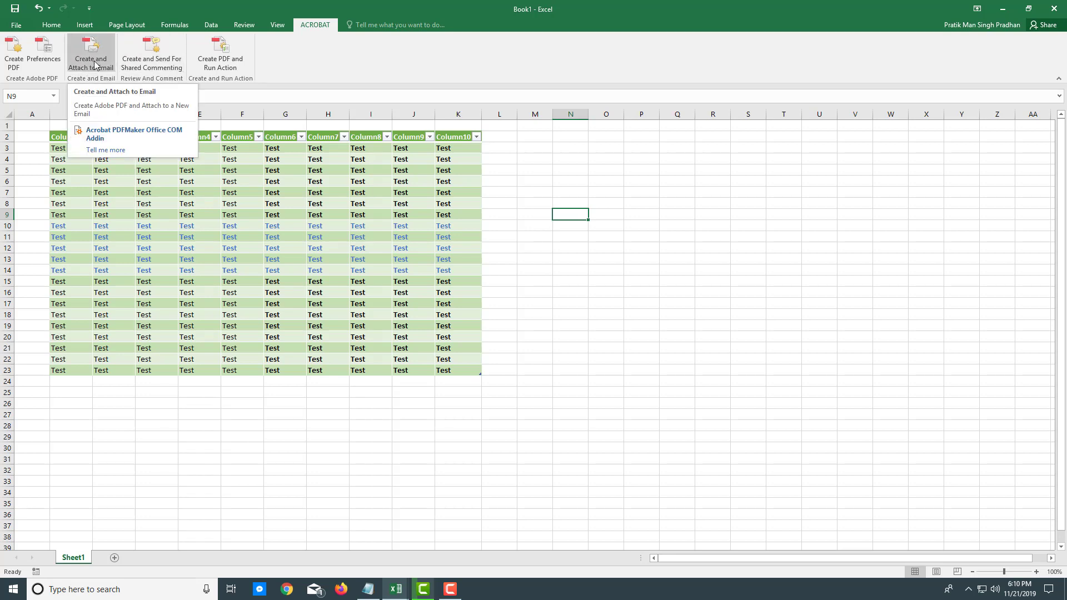
# In PDFMaker preferences, keep the Standard conversion preset and PDF/A compliance set to None
pyautogui.click(47, 60)
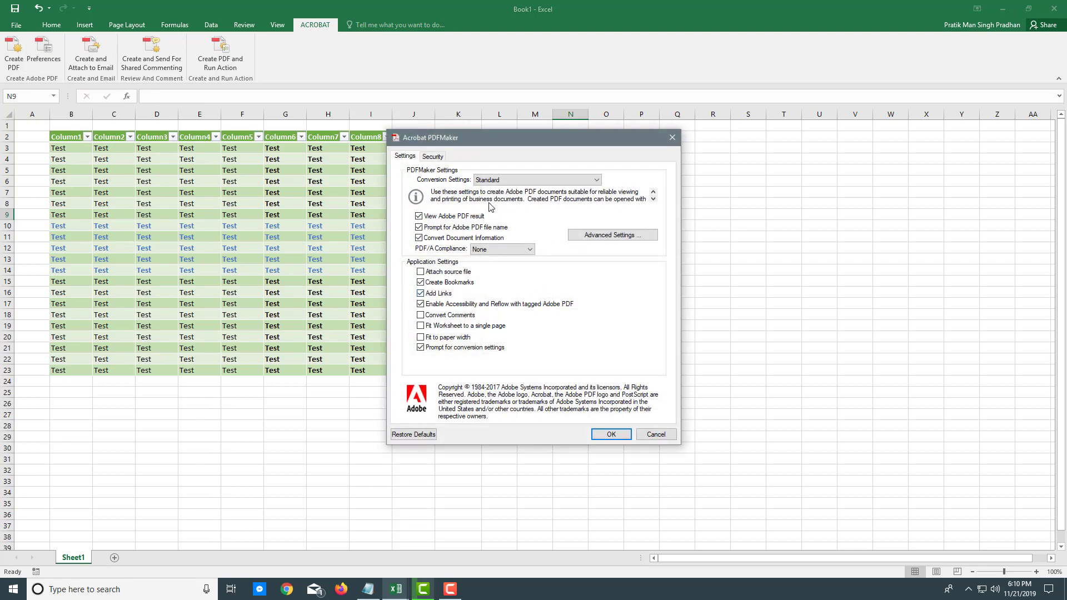
pyautogui.click(512, 181)
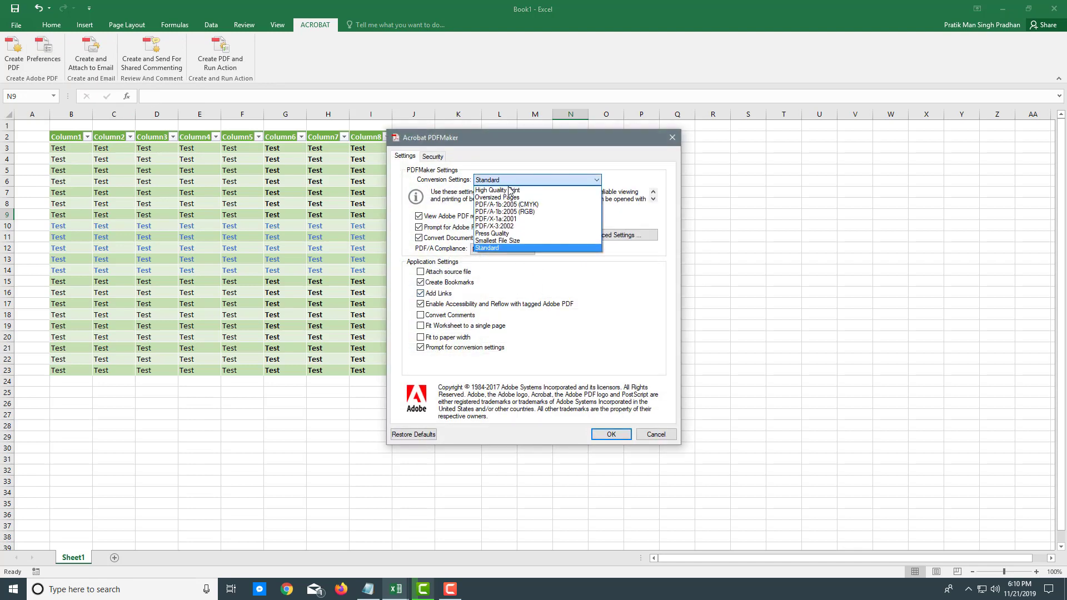
pyautogui.click(517, 180)
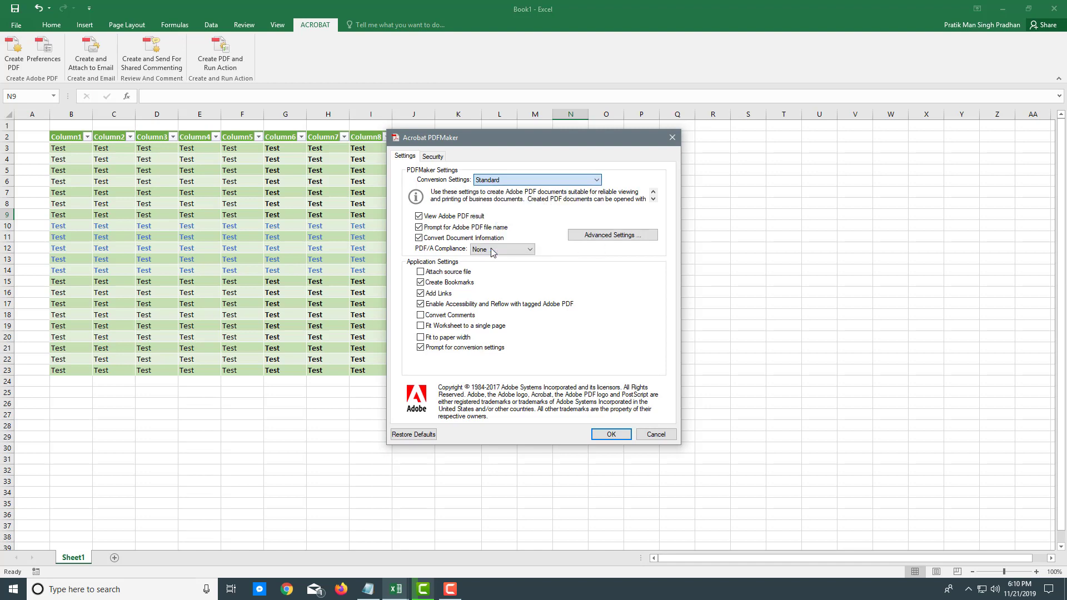
pyautogui.click(527, 180)
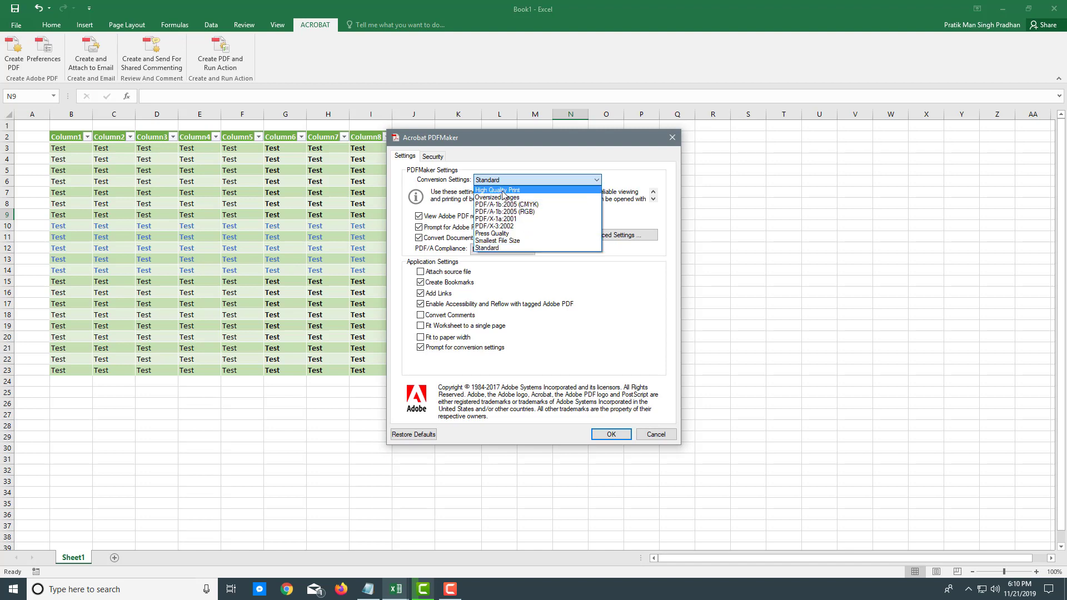
pyautogui.click(490, 249)
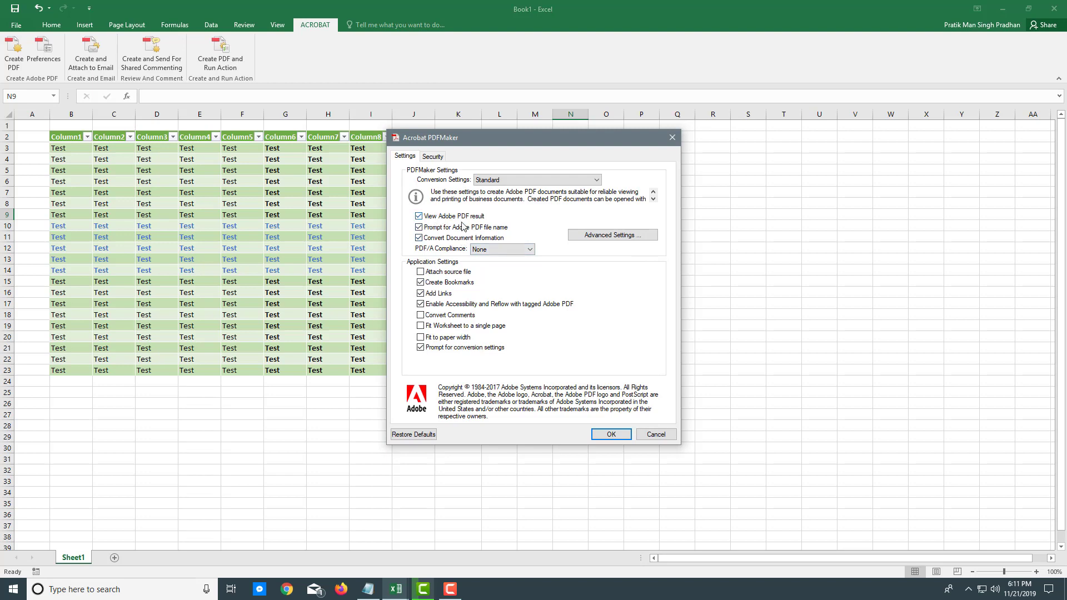
pyautogui.click(493, 250)
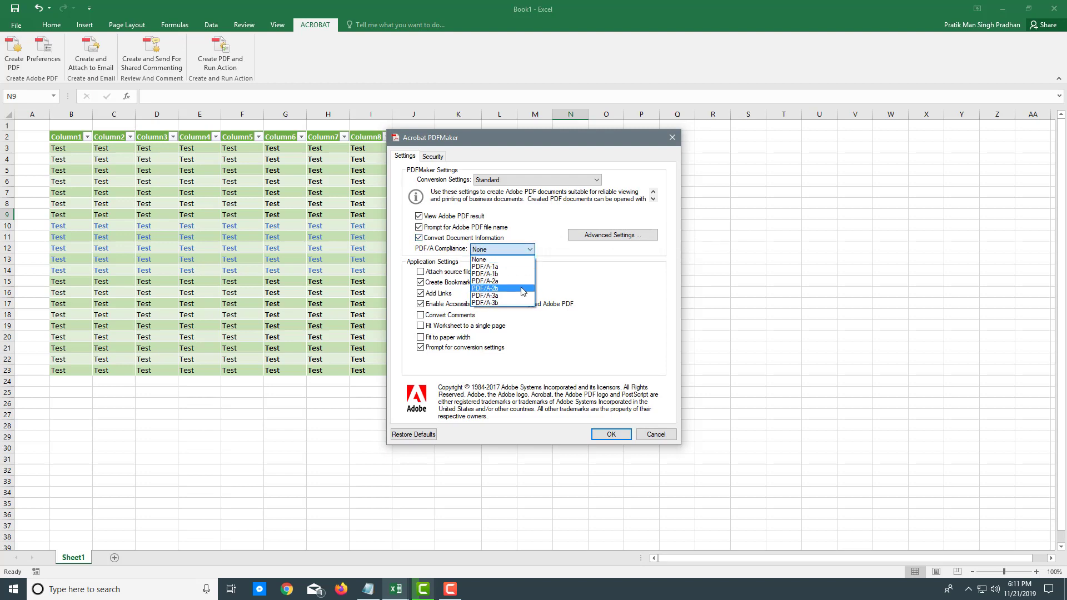
pyautogui.click(560, 281)
pyautogui.click(492, 249)
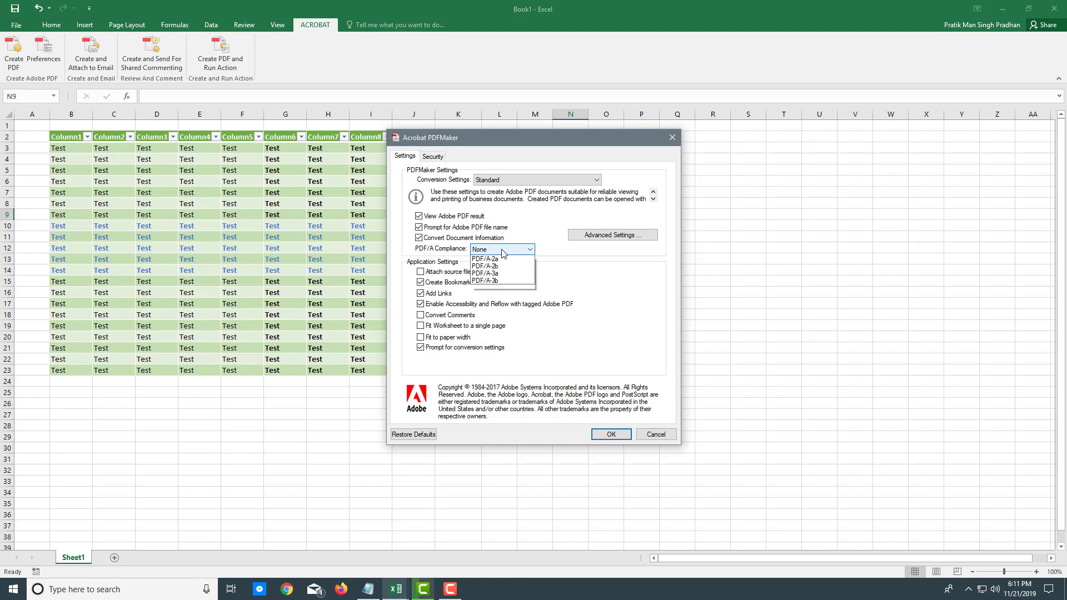
pyautogui.click(585, 279)
# Keep Acrobat 6.0 (PDF 1.5) compatibility and review the Images, Fonts, Color and Advanced pages
pyautogui.click(622, 235)
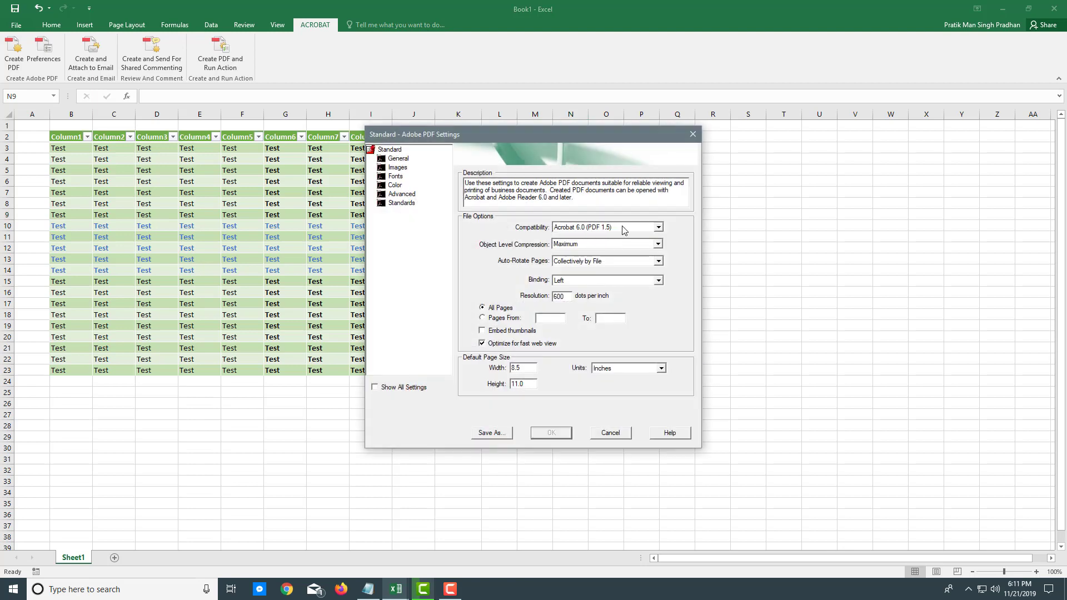
pyautogui.click(659, 228)
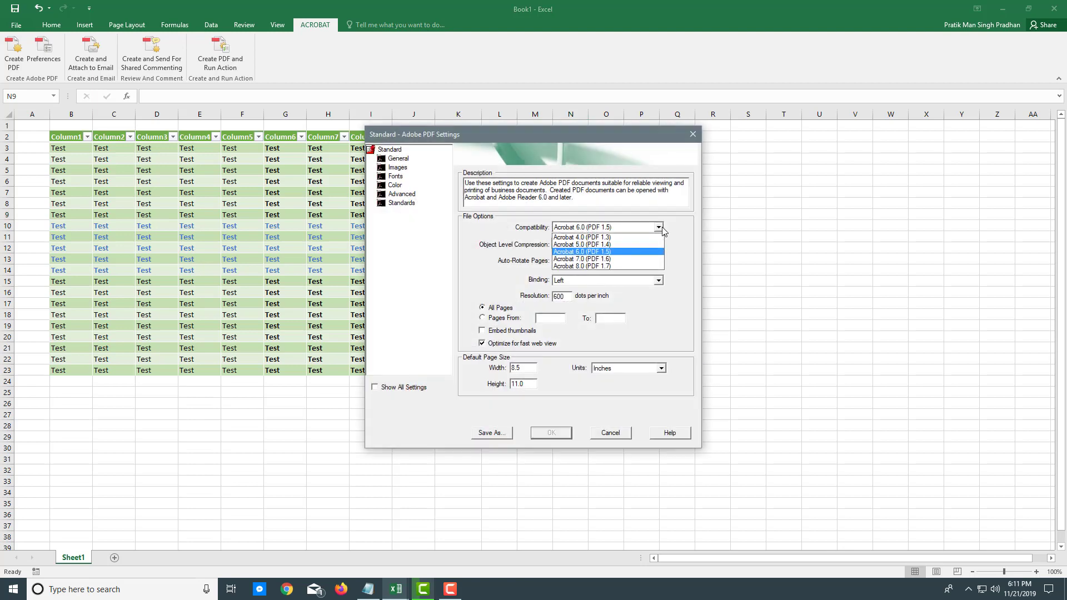
pyautogui.click(642, 252)
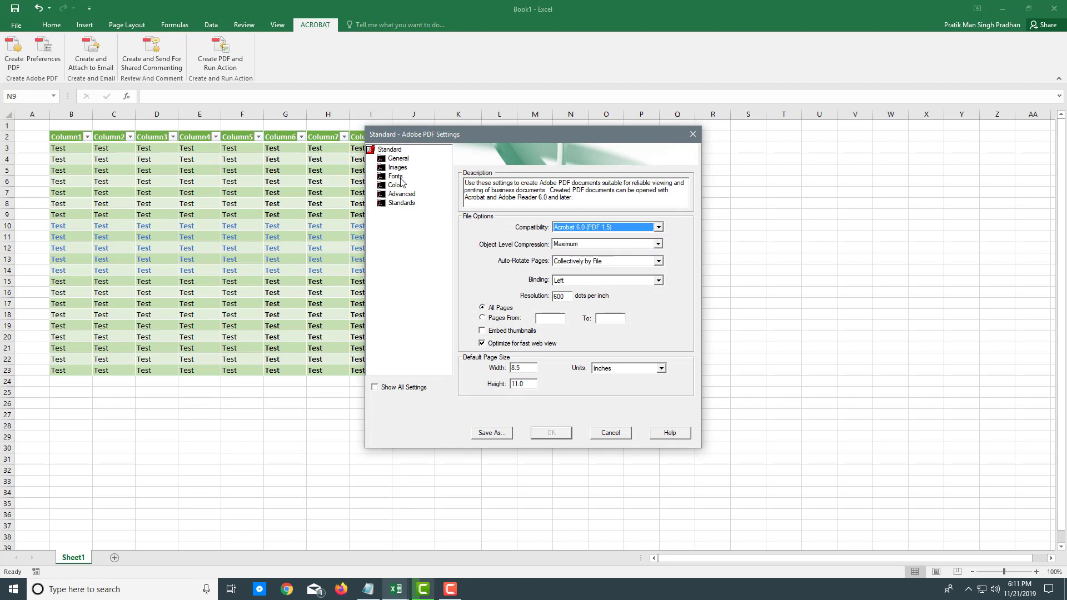
pyautogui.click(399, 168)
pyautogui.click(395, 176)
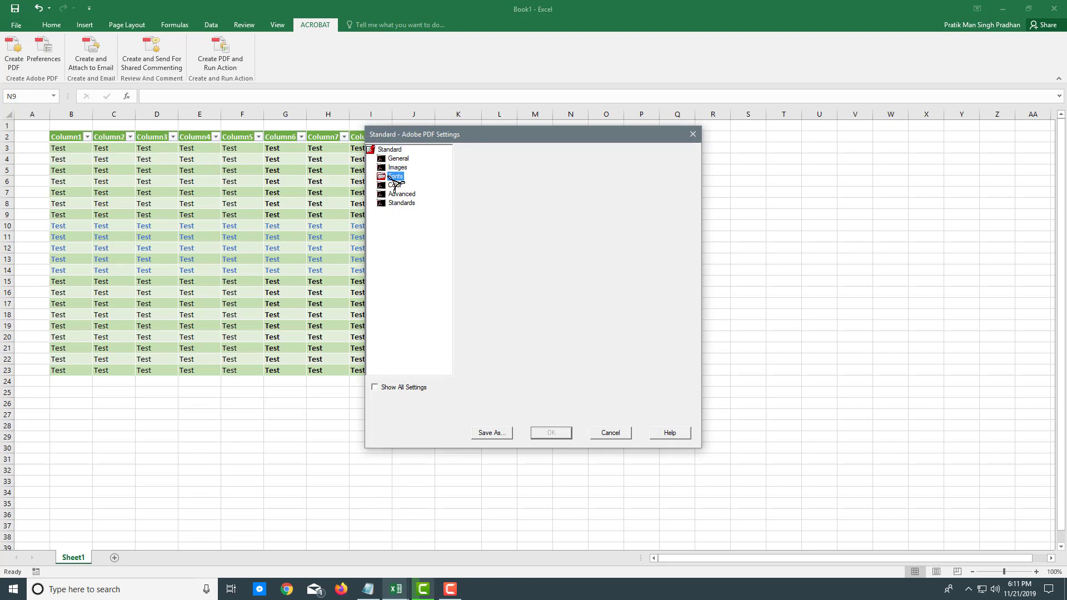
pyautogui.click(396, 185)
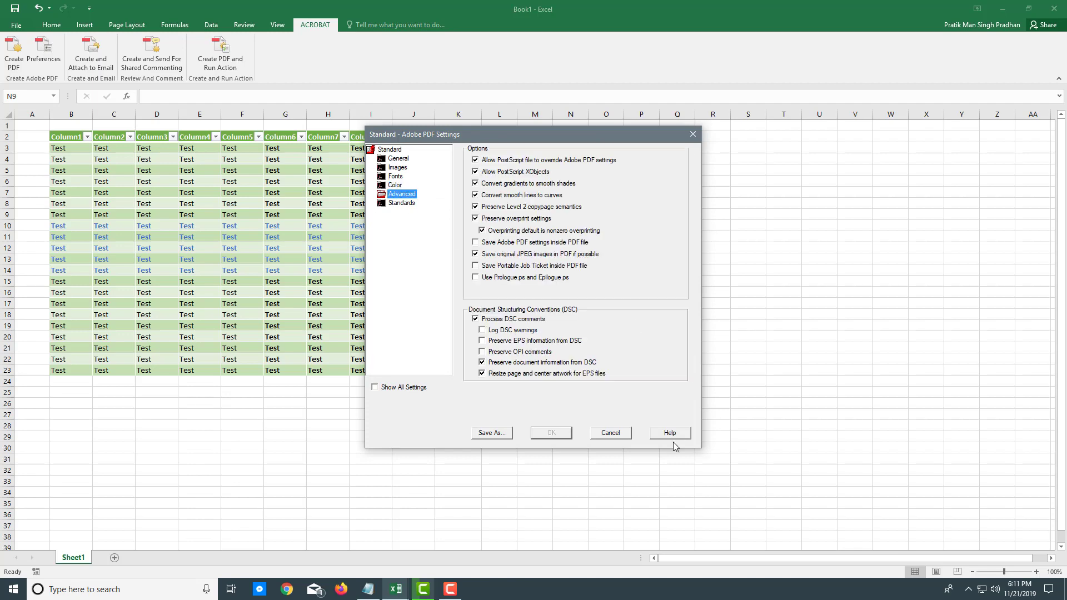
# Cancel the advanced settings, then enable Convert Comments and Fit to paper width
pyautogui.click(624, 438)
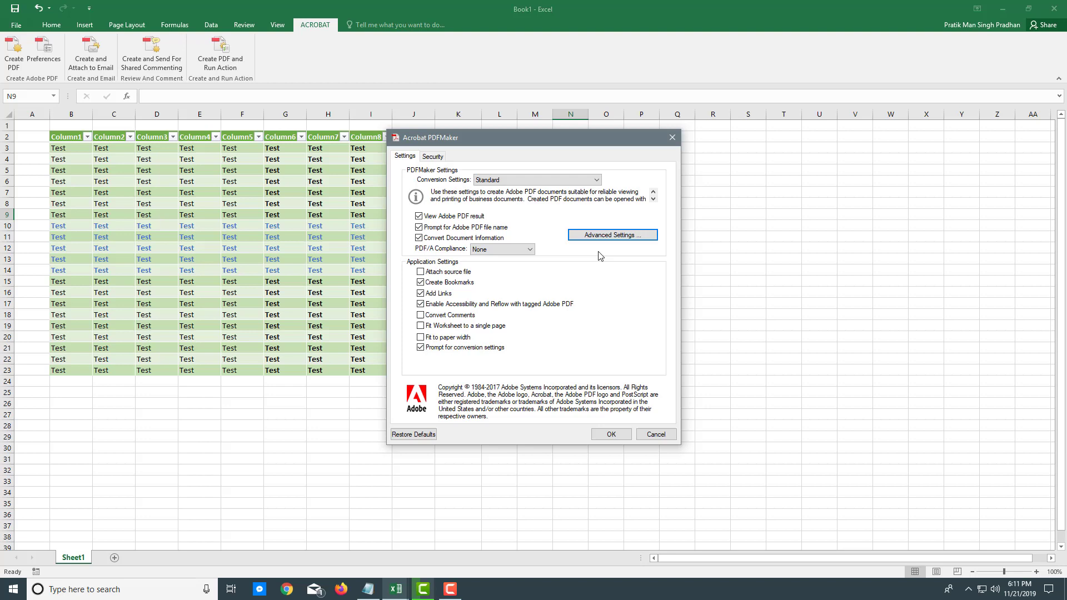
pyautogui.click(420, 316)
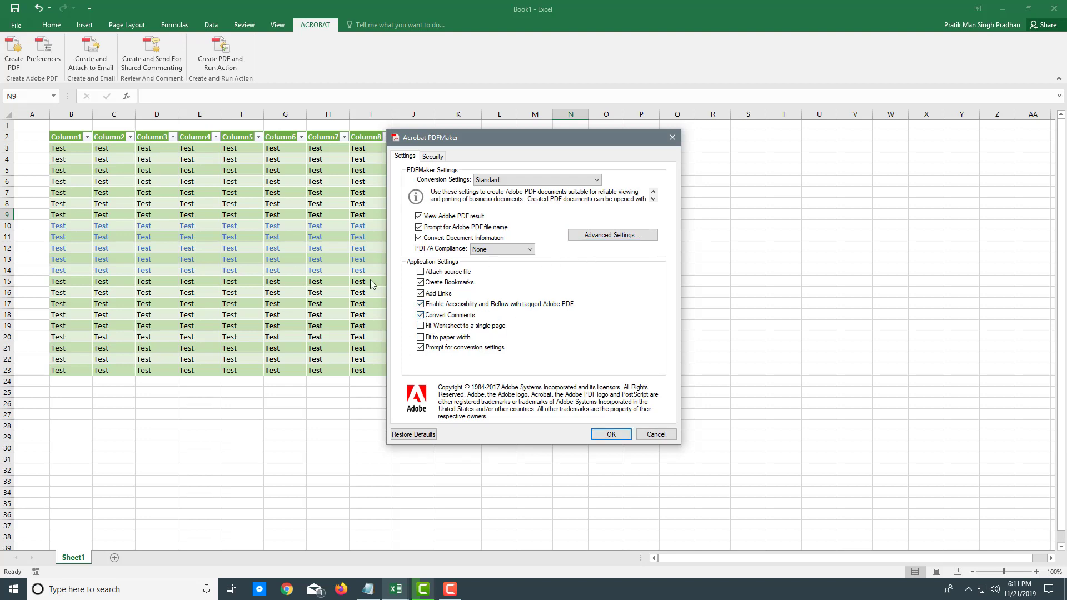
pyautogui.click(421, 326)
pyautogui.click(422, 328)
pyautogui.click(421, 337)
# Leave the PDF with no open password and confirm the PDFMaker preferences
pyautogui.click(434, 159)
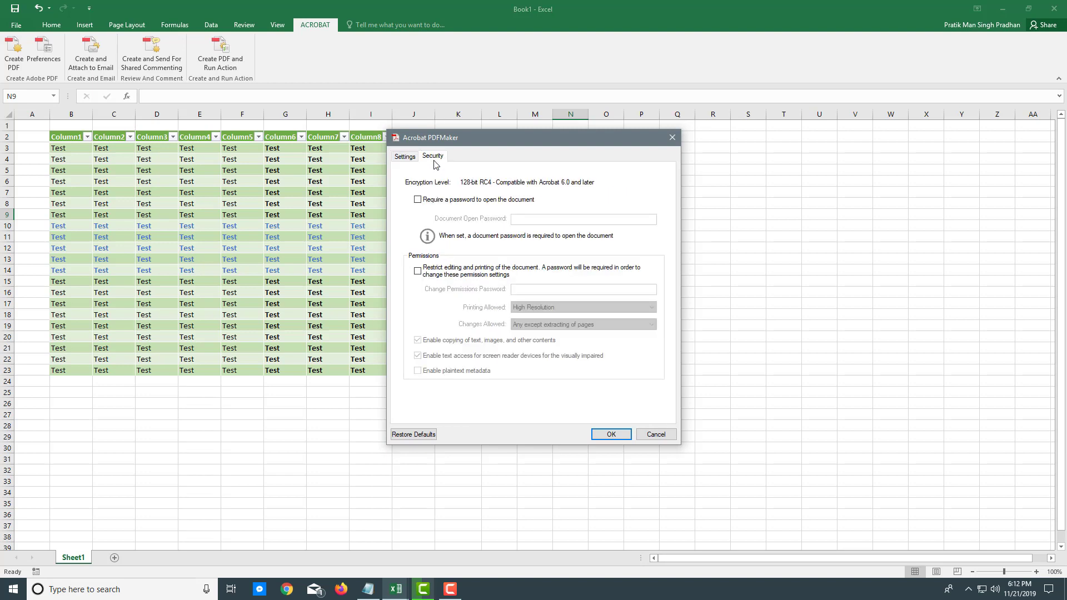
pyautogui.click(446, 202)
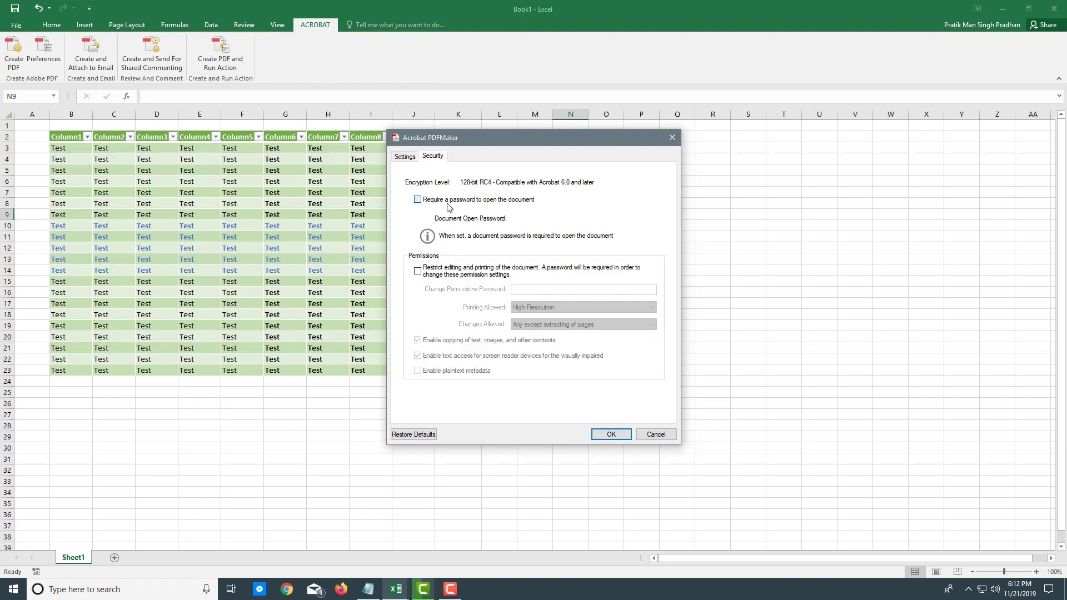
pyautogui.click(444, 201)
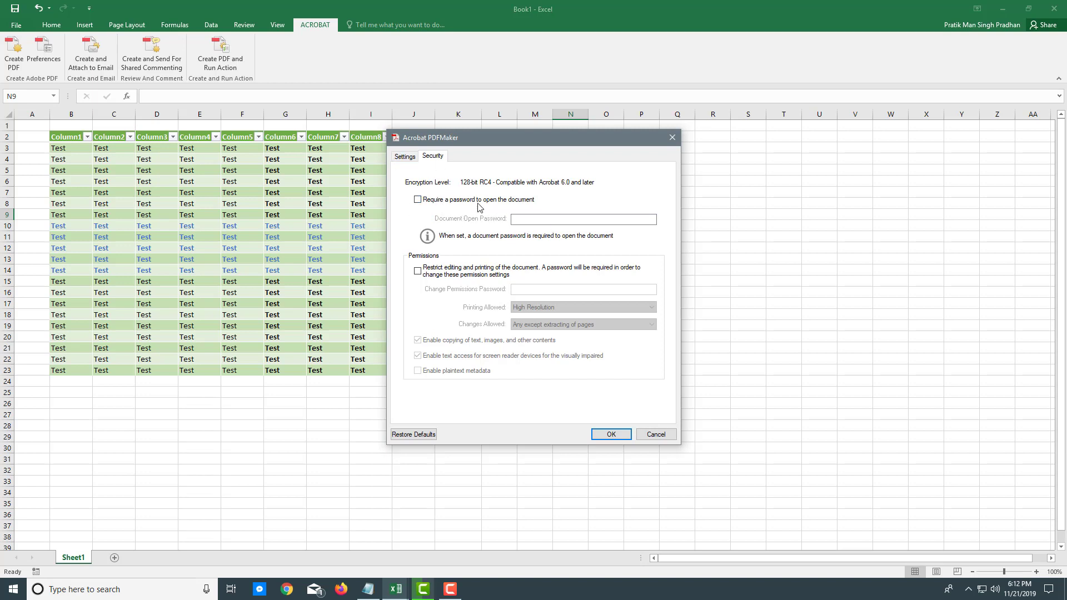
pyautogui.click(612, 435)
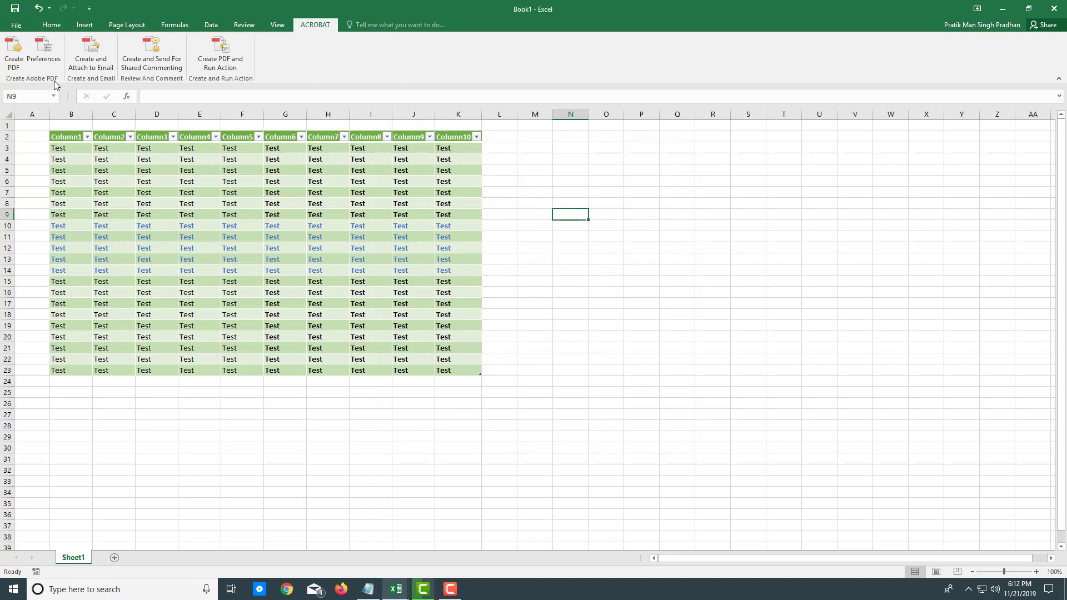
pyautogui.click(13, 56)
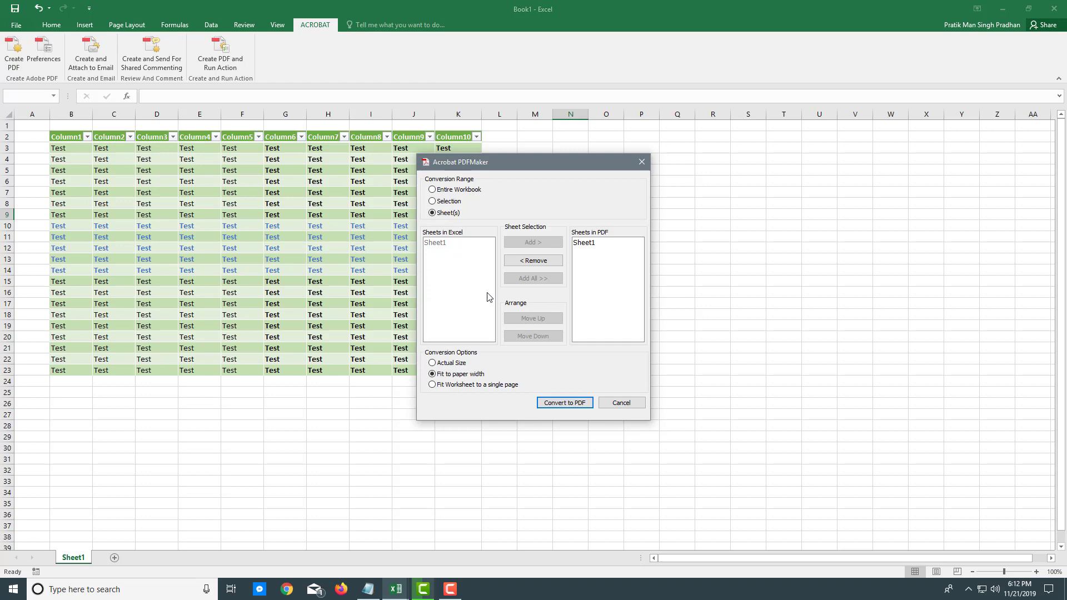
pyautogui.click(450, 192)
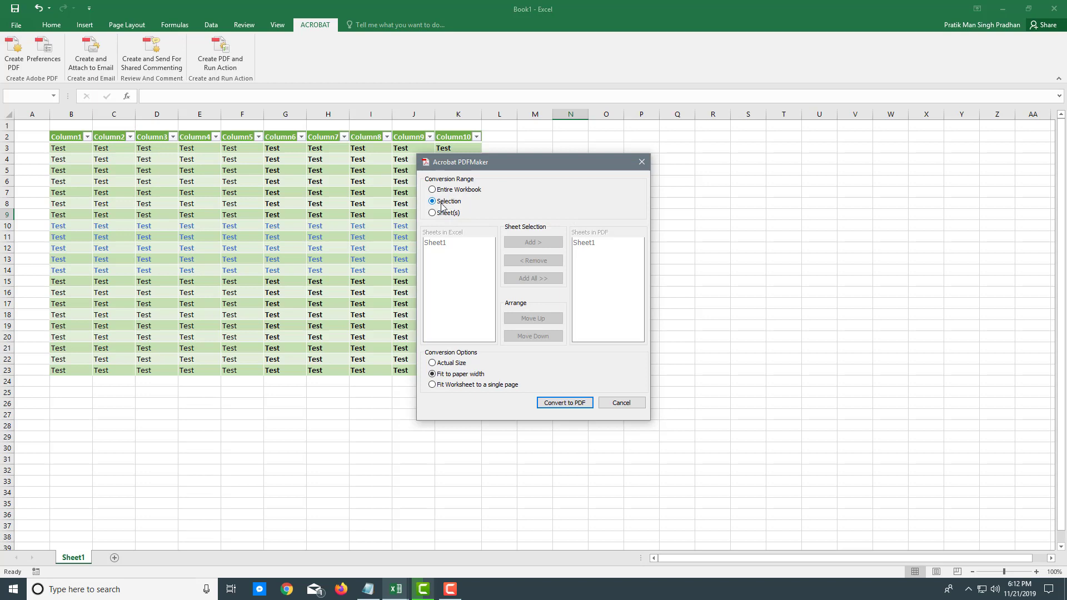
pyautogui.click(433, 213)
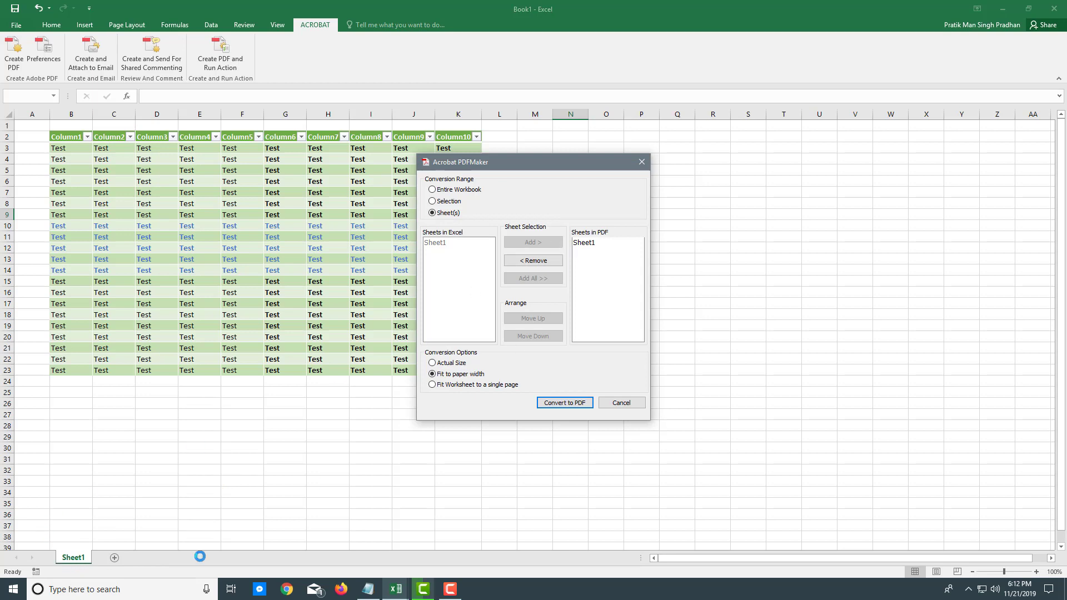
pyautogui.click(621, 403)
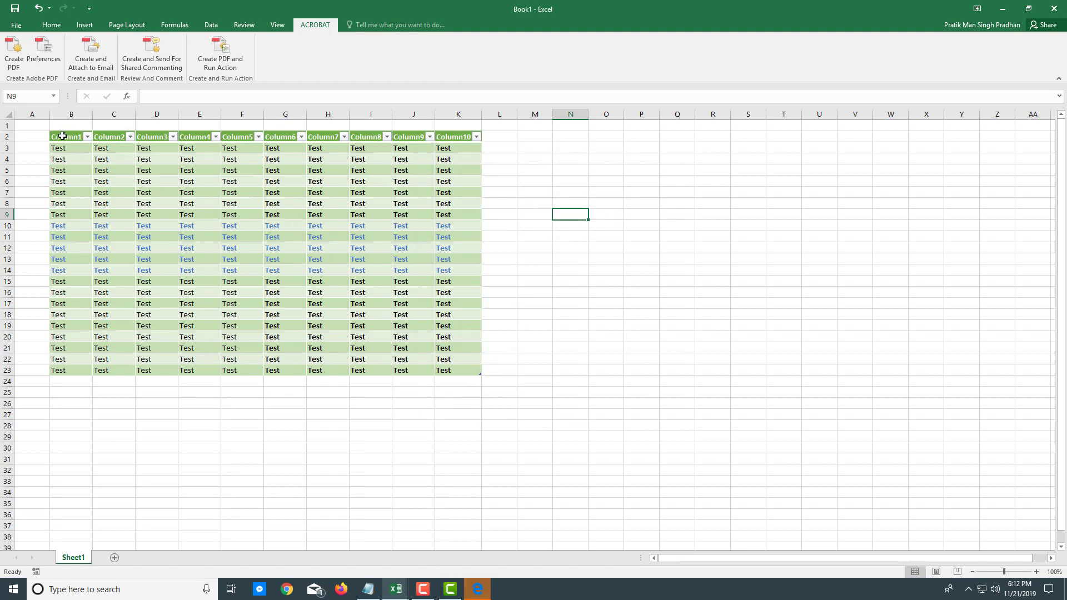
# Convert only the selected range B2:K14 to PDF using the Selection option
pyautogui.moveTo(70, 137); pyautogui.dragTo(457, 270)
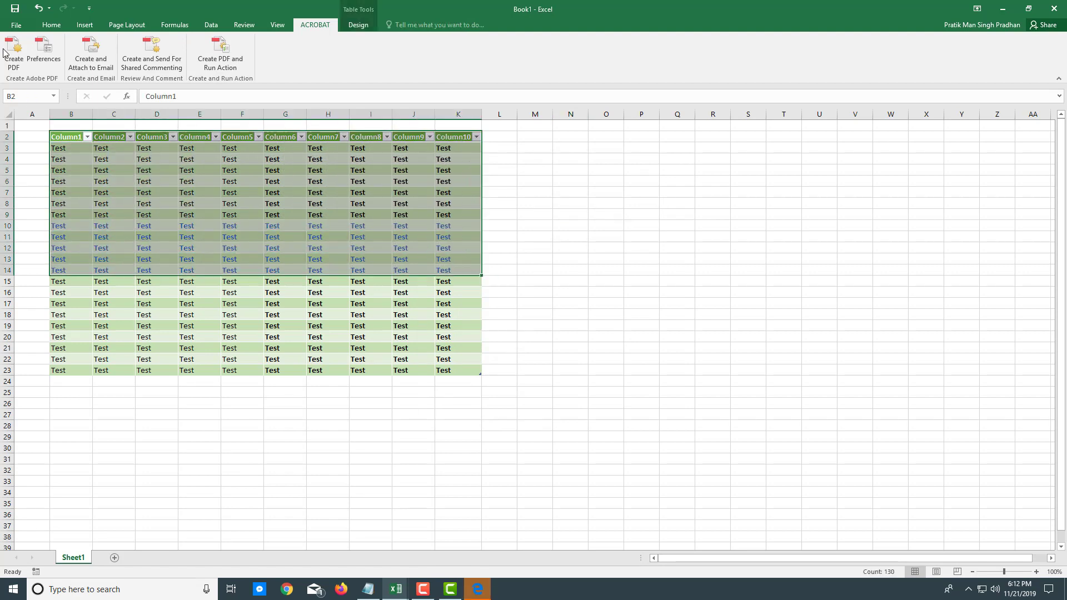
pyautogui.click(12, 66)
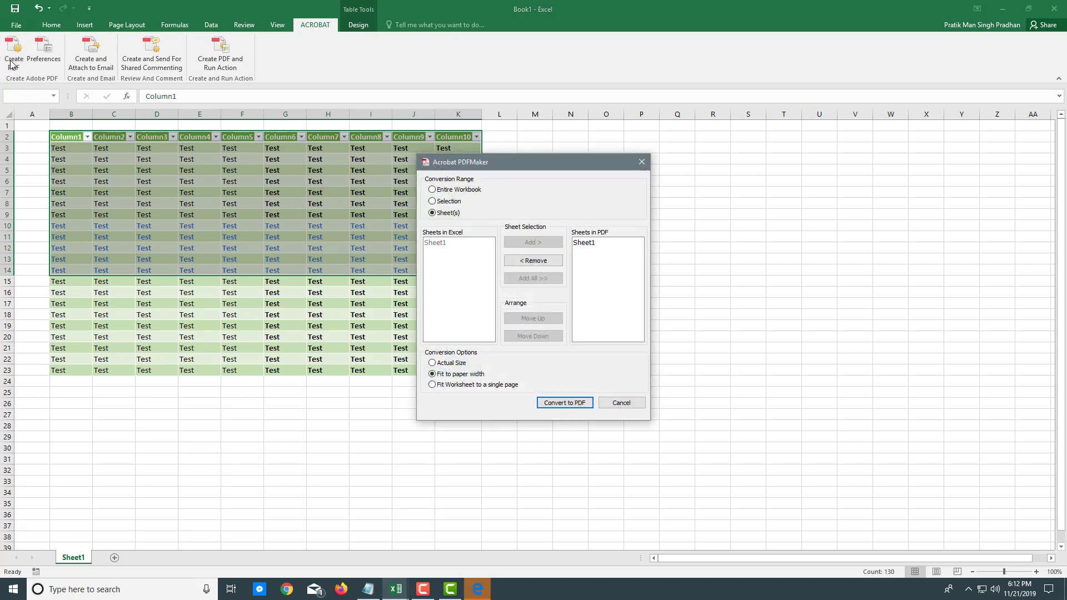
pyautogui.click(442, 205)
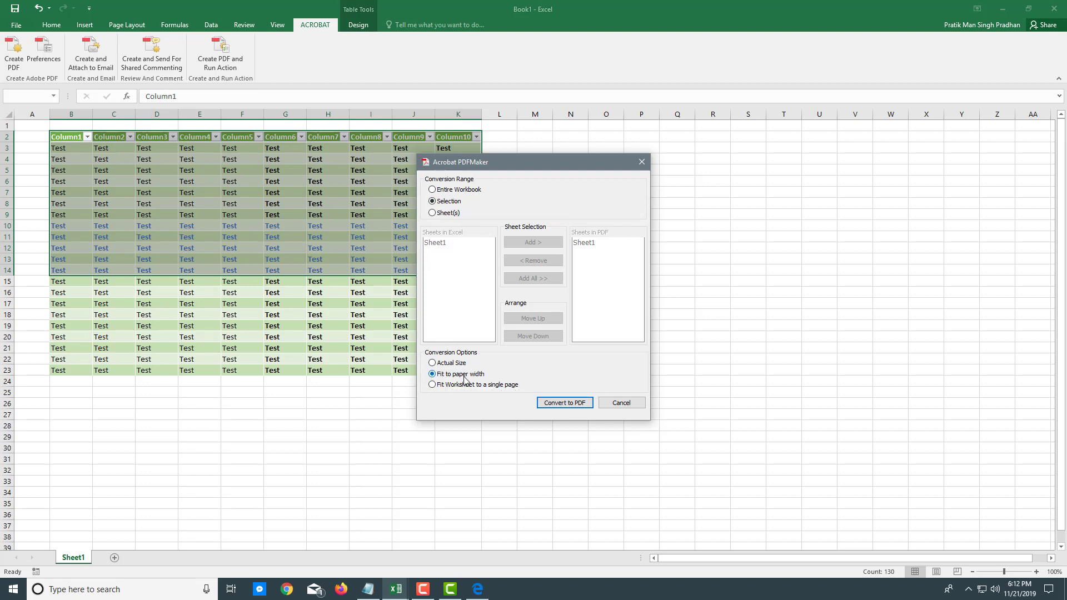
pyautogui.click(566, 405)
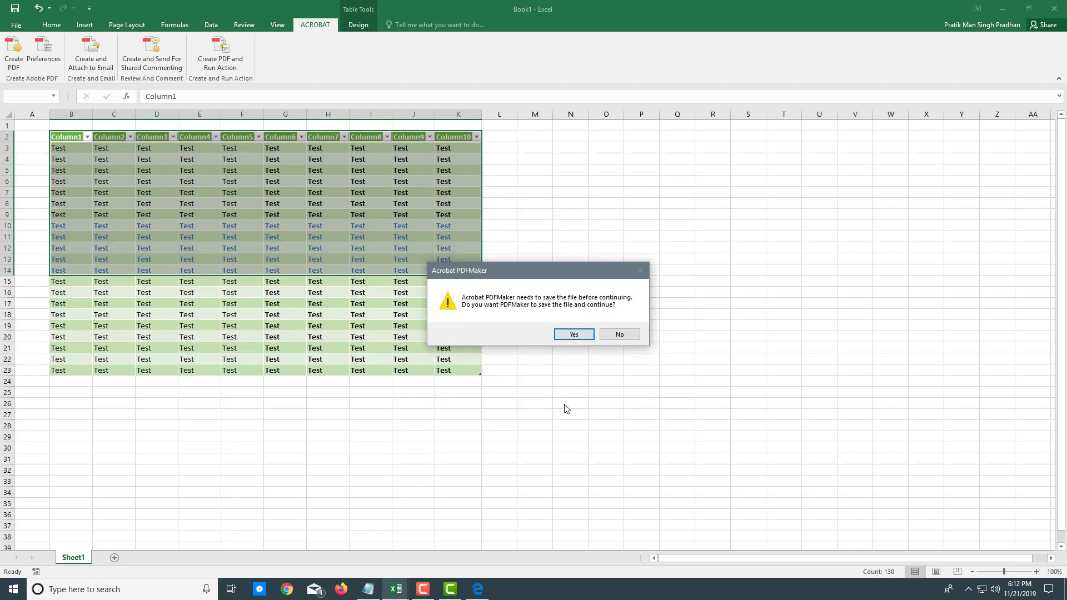
# Save the workbook, then save the selection as Book1.pdf in TutorTube (K:) > PDFs
pyautogui.click(575, 334)
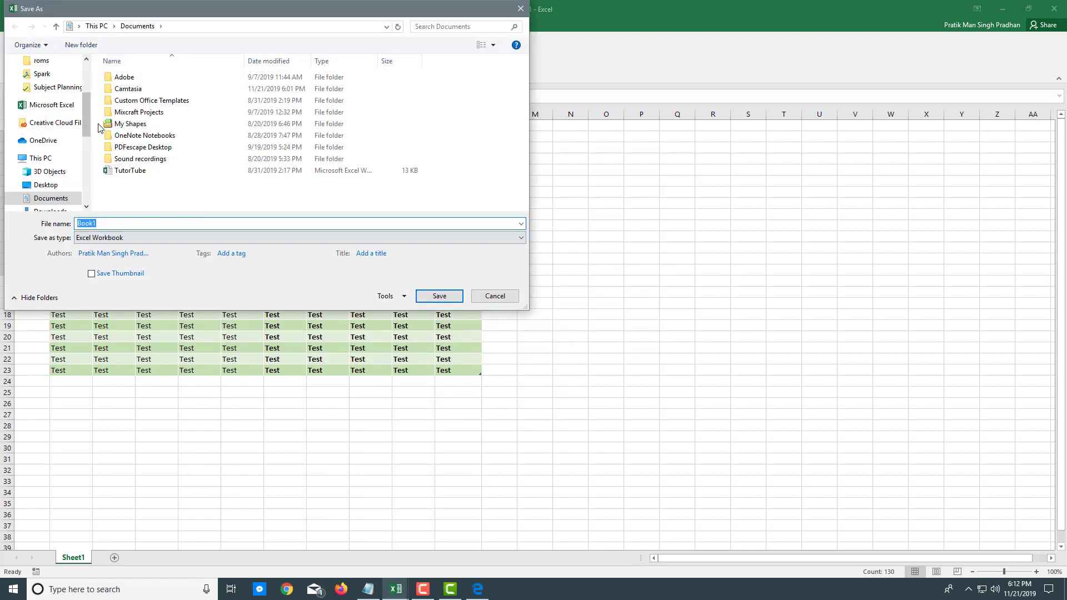
pyautogui.moveTo(87, 116); pyautogui.dragTo(87, 176)
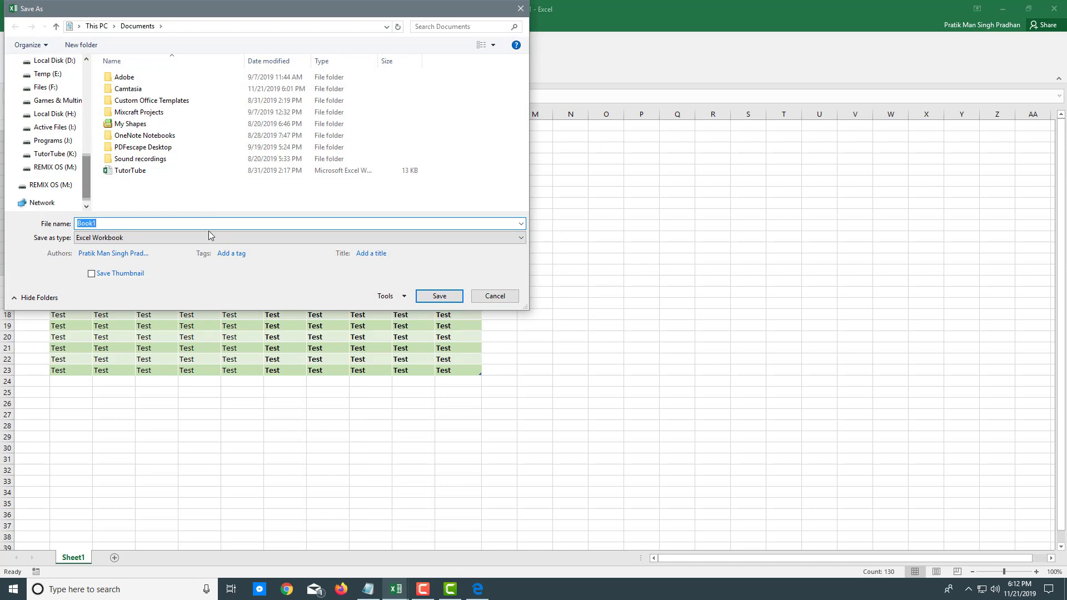
pyautogui.click(54, 154)
pyautogui.click(117, 205)
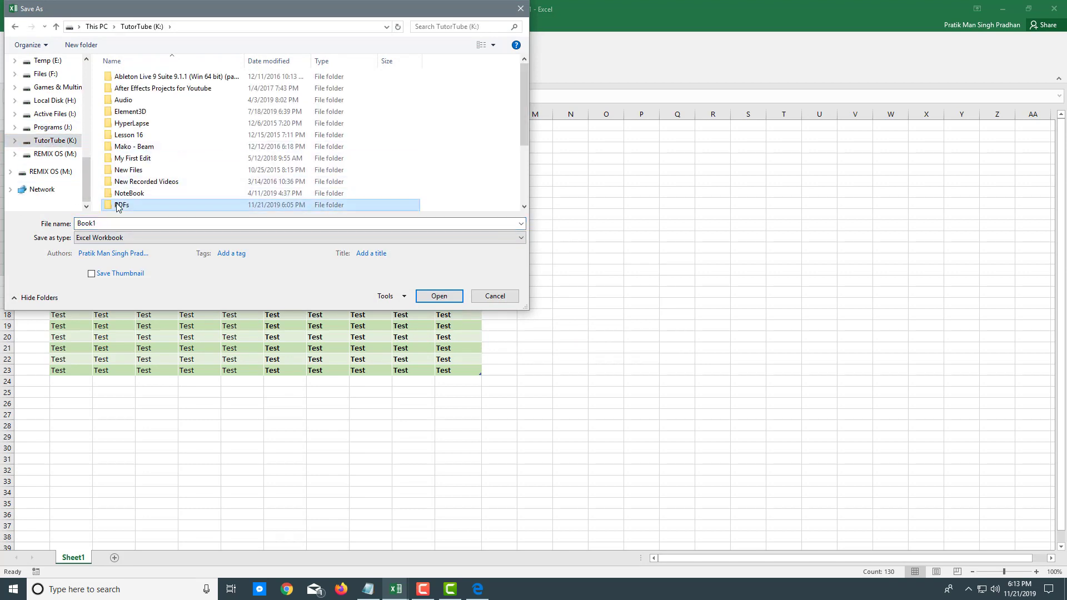
pyautogui.doubleClick(118, 205)
pyautogui.click(436, 296)
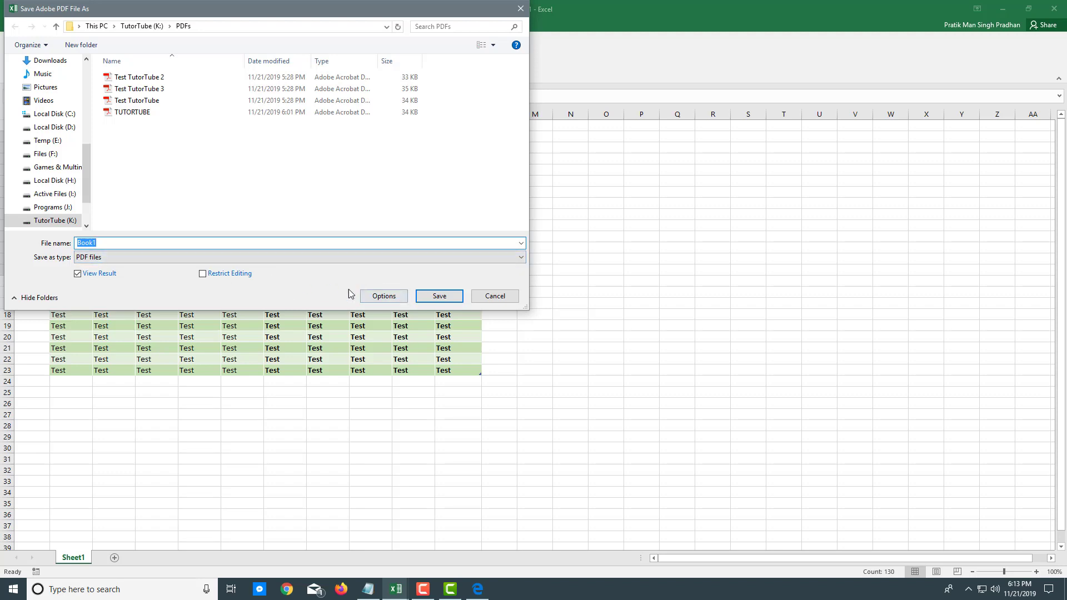
pyautogui.click(389, 298)
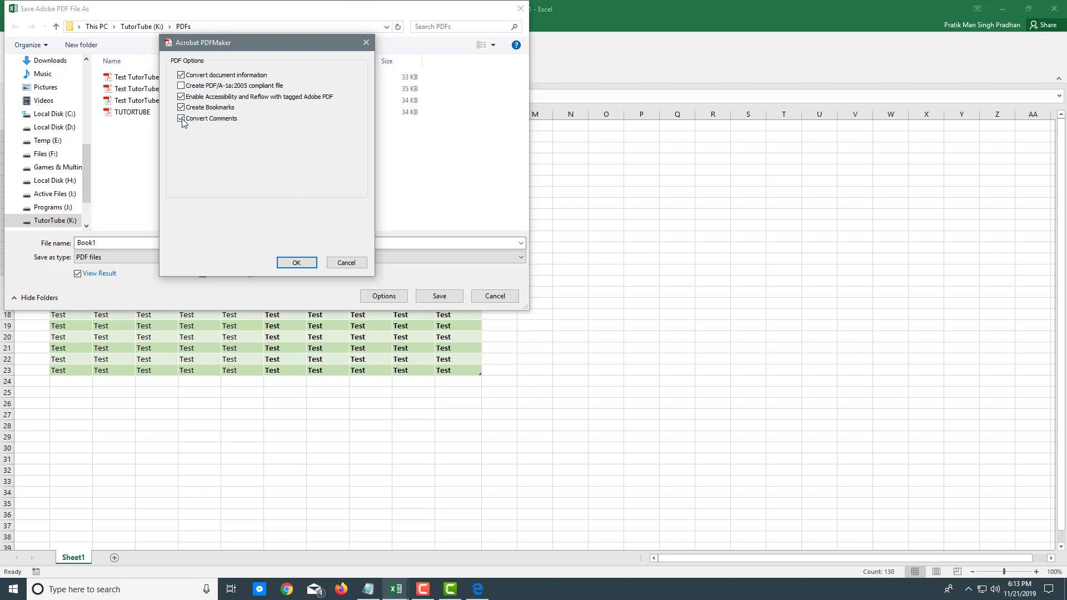
pyautogui.click(307, 265)
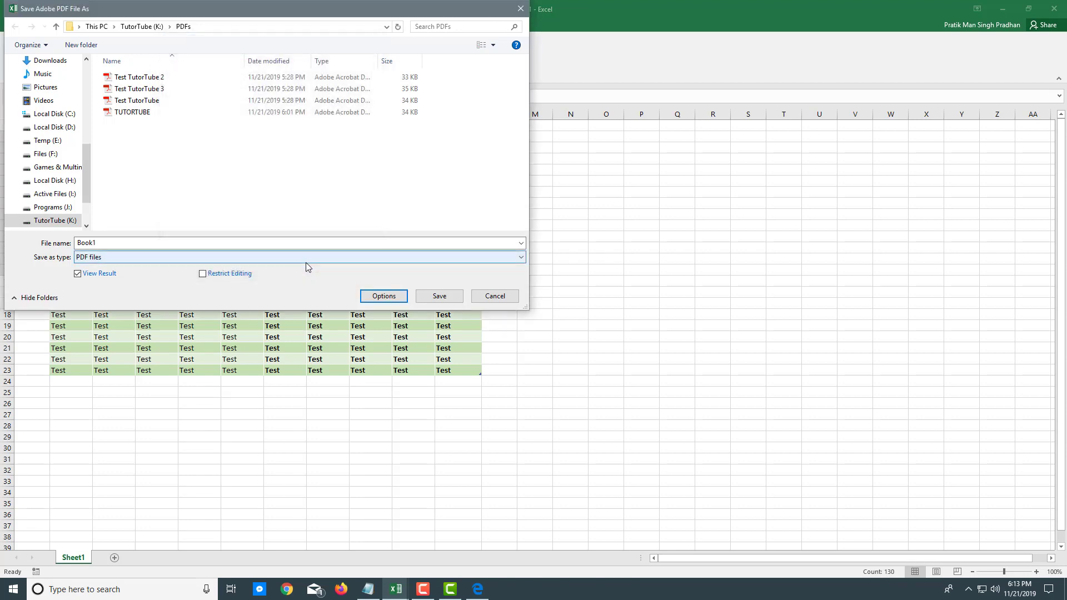
pyautogui.click(440, 297)
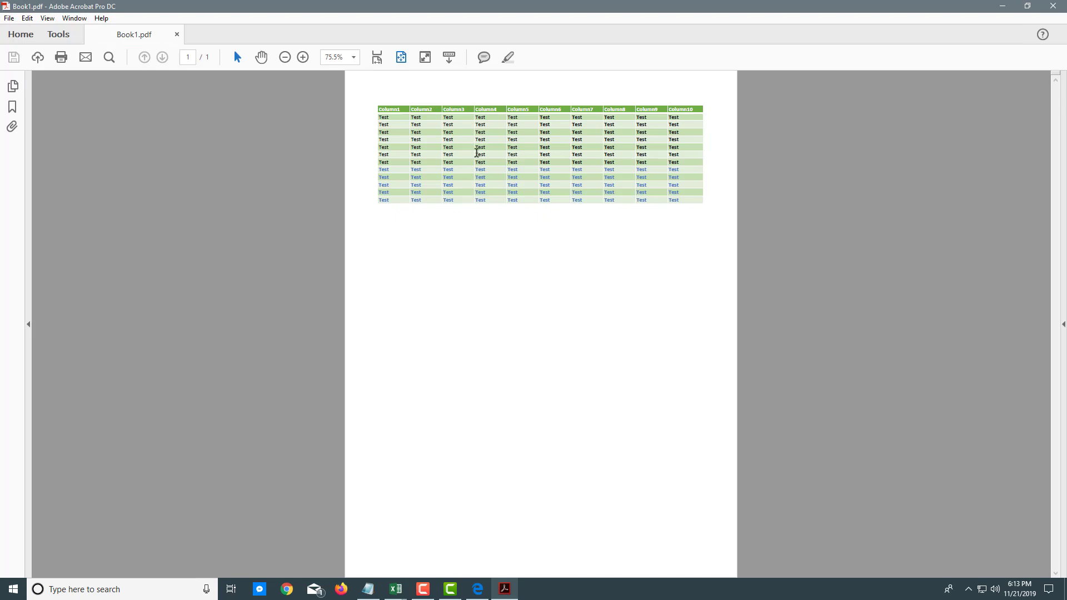
pyautogui.keyDown('ctrl'); pyautogui.scroll(1, 477, 154); pyautogui.keyUp('ctrl')
pyautogui.keyDown('ctrl'); pyautogui.scroll(2, 477, 155); pyautogui.keyUp('ctrl')
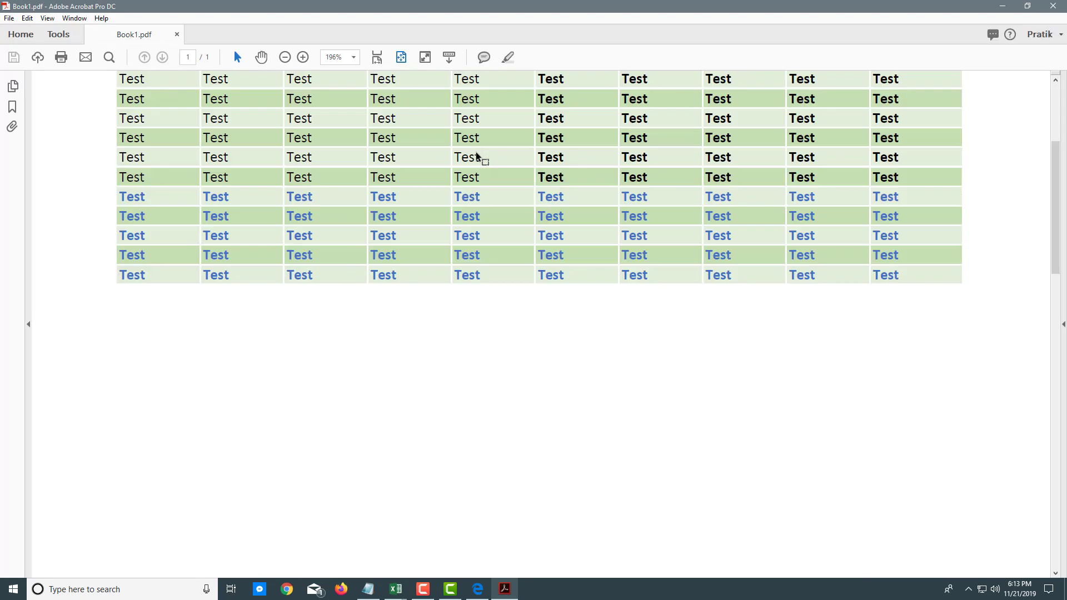
pyautogui.scroll(2, 477, 155)
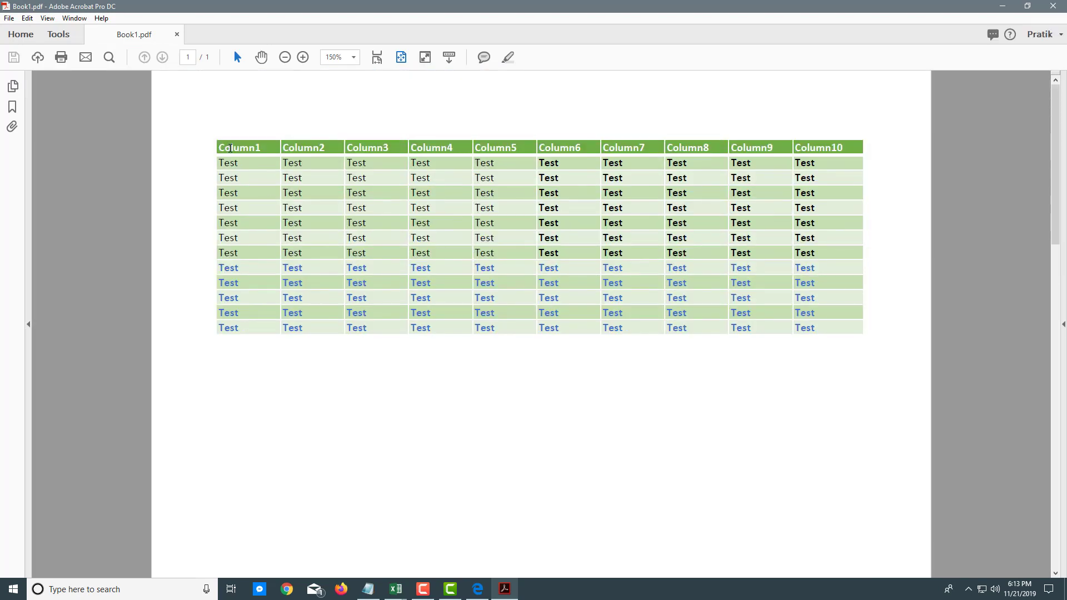
pyautogui.moveTo(219, 144); pyautogui.dragTo(745, 333)
# Clear the text selection over the table in Book1.pdf
pyautogui.click(718, 350)
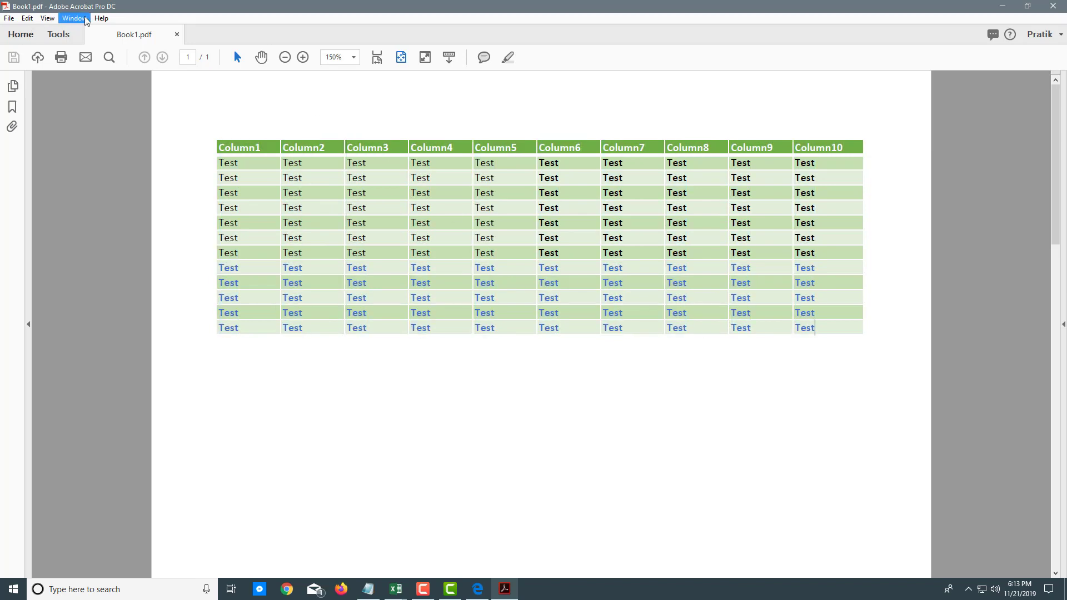